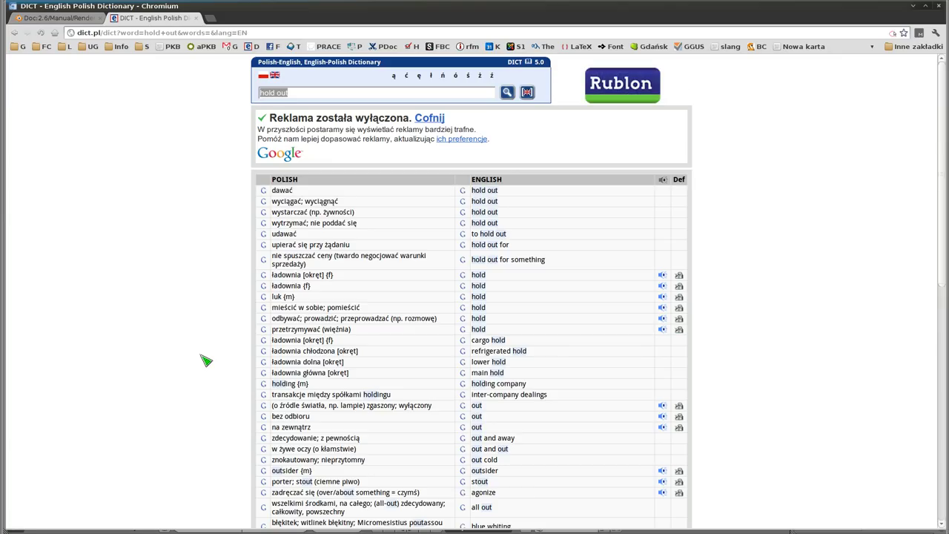
Switch Chromium from the 'hold out' dictionary lookup to the BlenderWiki Cycles shaders page
key("ctrl+Tab")
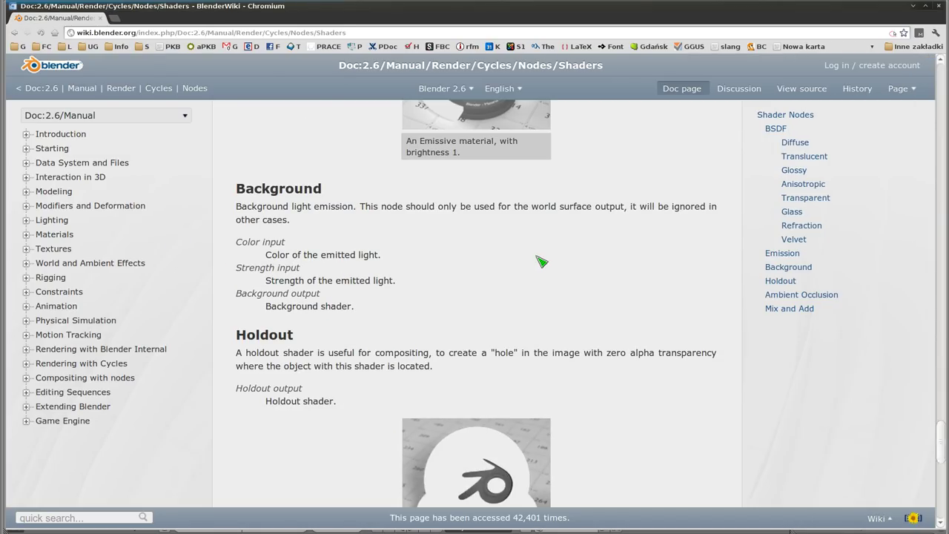
Scroll the wiki page down to the Holdout shader description and its example image
scroll(312, 293, "down", 2)
scroll(309, 297, "down", 2)
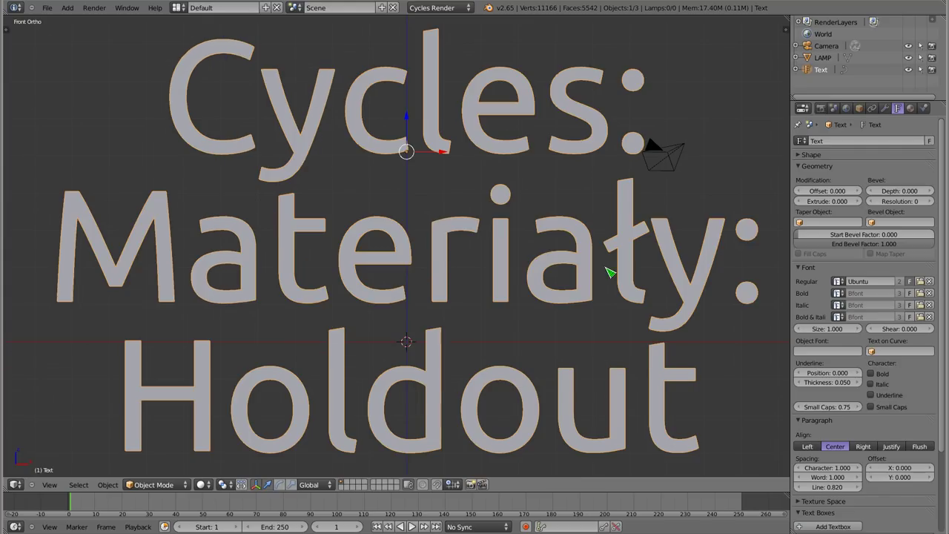
Set the text object's material Surface shader to Holdout
scroll(434, 272, "down", 1)
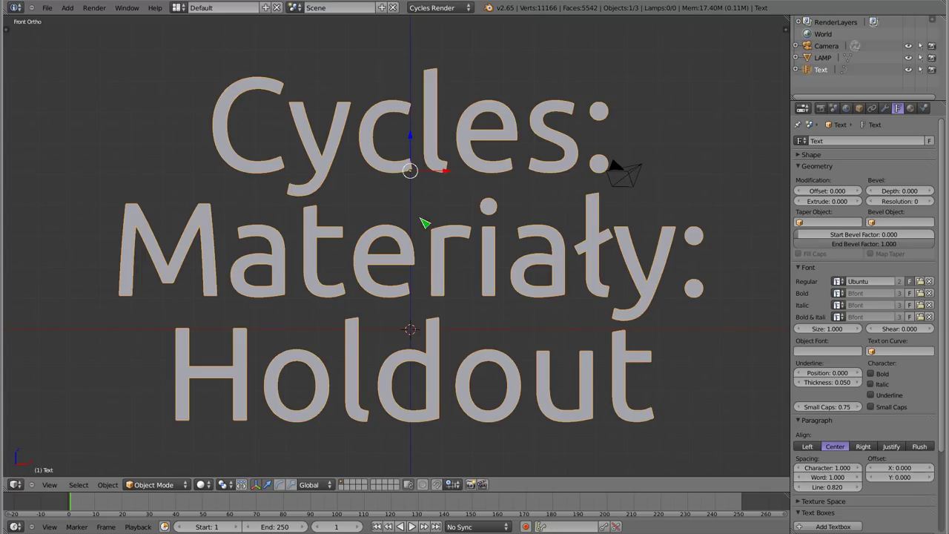
left_click(911, 108)
left_click(860, 201)
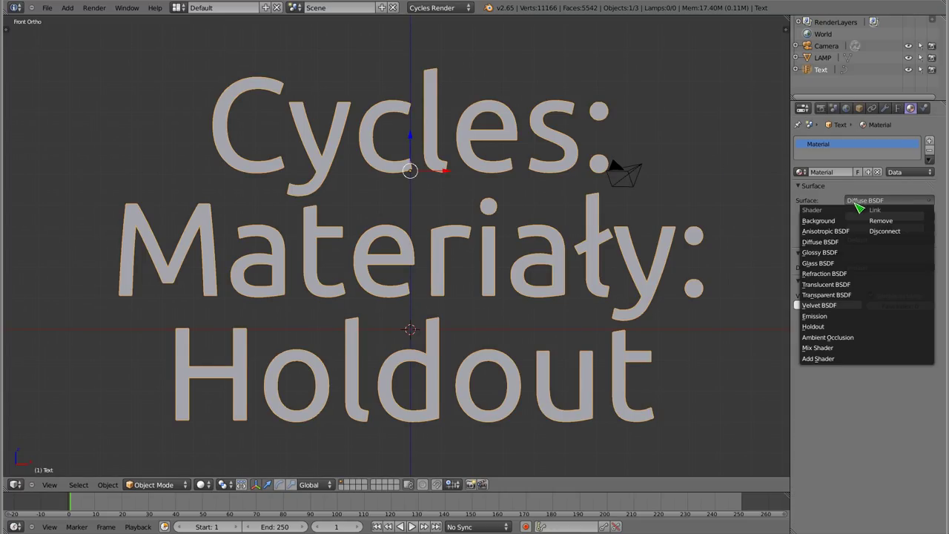
left_click(820, 324)
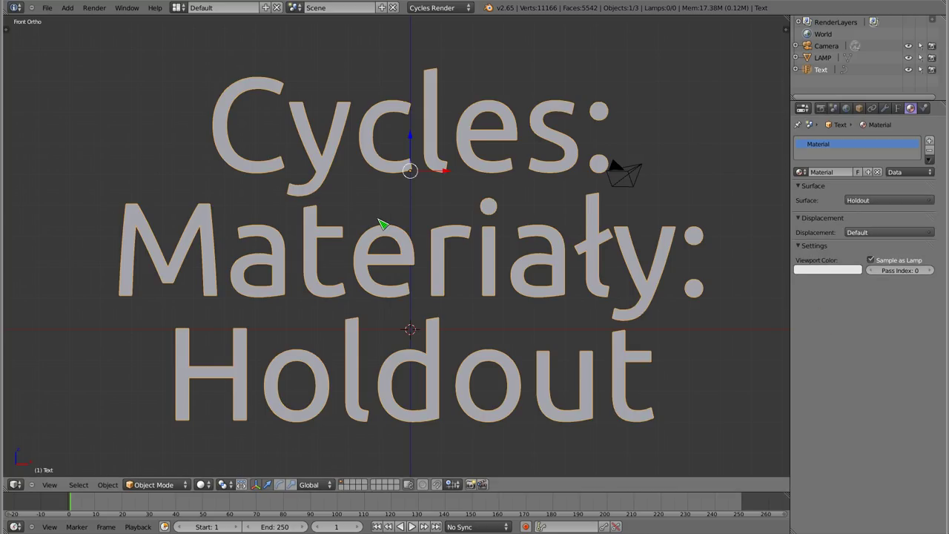
Frame the text through the camera, zoom in, and start a Cycles render
key("KP_0")
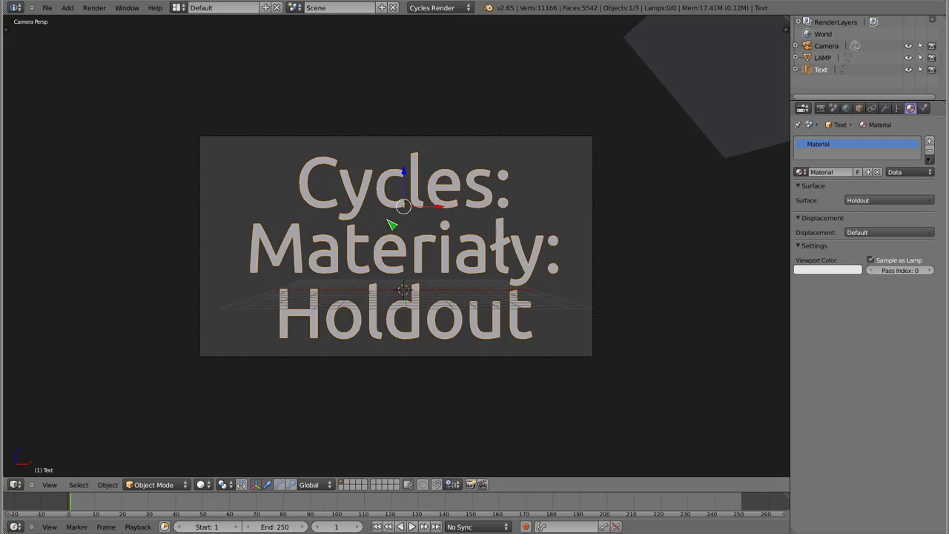
scroll(401, 215, "up", 2)
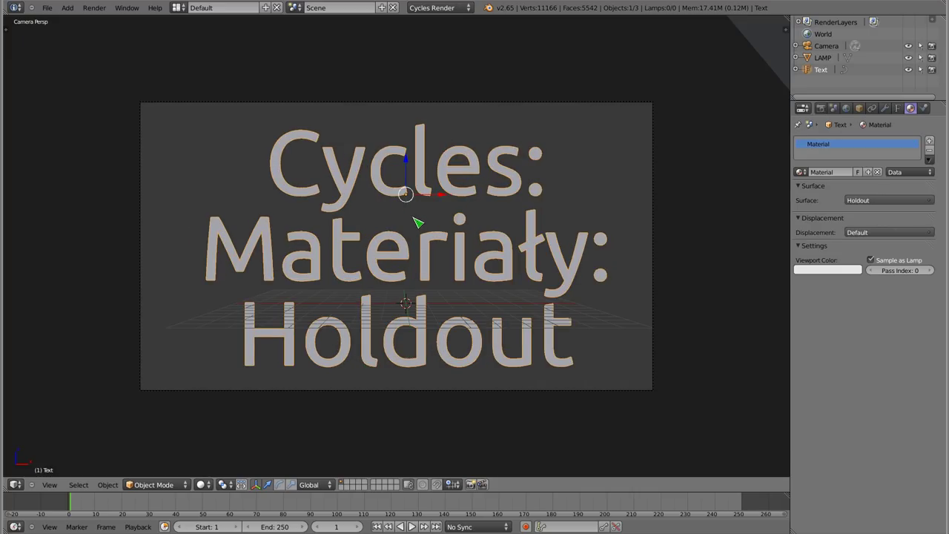
key("F12")
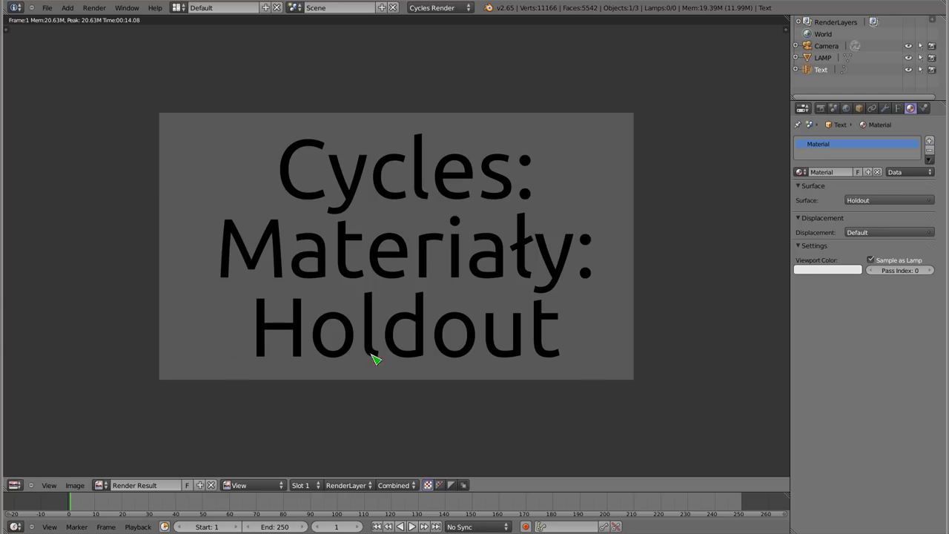
Sample pixel values across the render, over the black text and grey background
left_click(265, 327)
left_click_drag(265, 327, 298, 347)
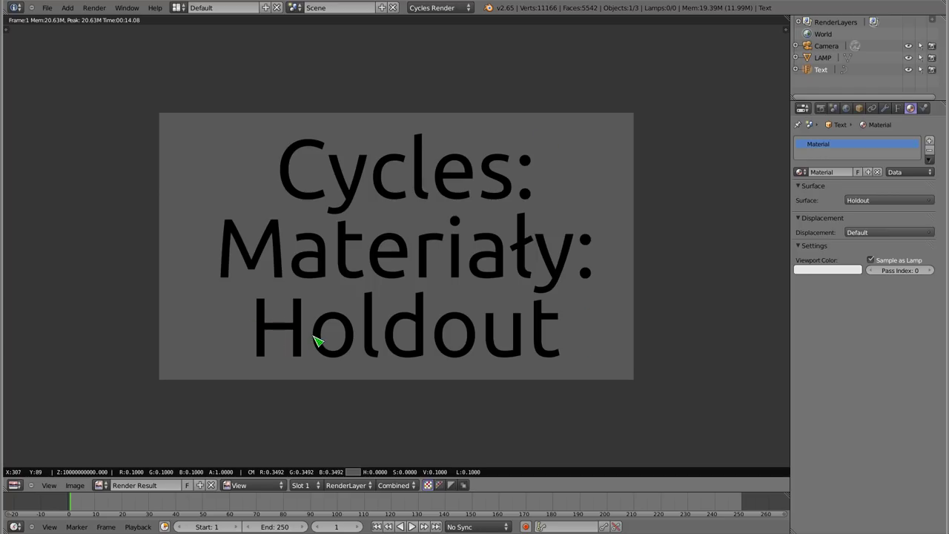
left_click_drag(310, 339, 316, 320)
left_click_drag(232, 359, 222, 364)
mouse_move(226, 355)
left_mouse_down()
mouse_move(264, 341)
mouse_move(265, 319)
left_mouse_up()
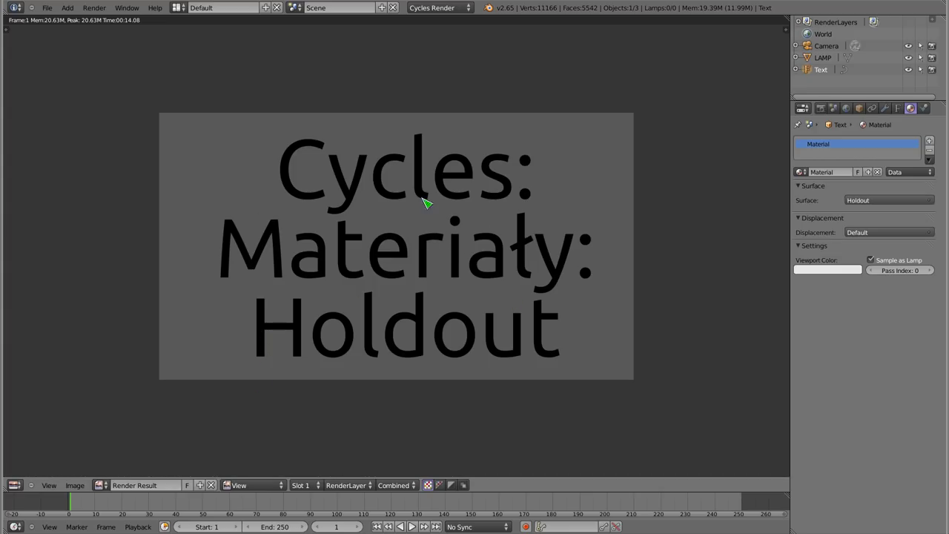
Zoom into the render result and display colour+alpha, then the alpha channel alone
scroll(396, 216, "up", 1)
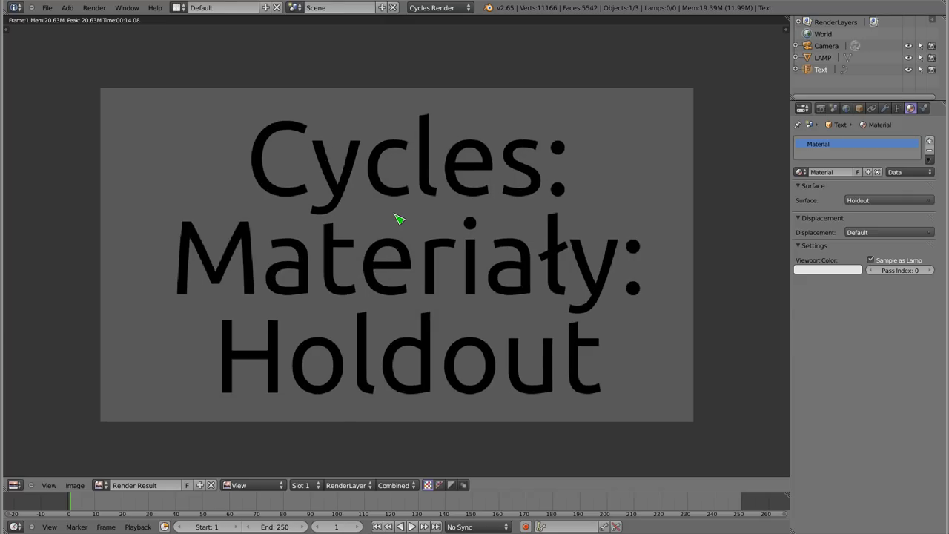
scroll(405, 216, "up", 1)
middle_click_drag(391, 262, 393, 244)
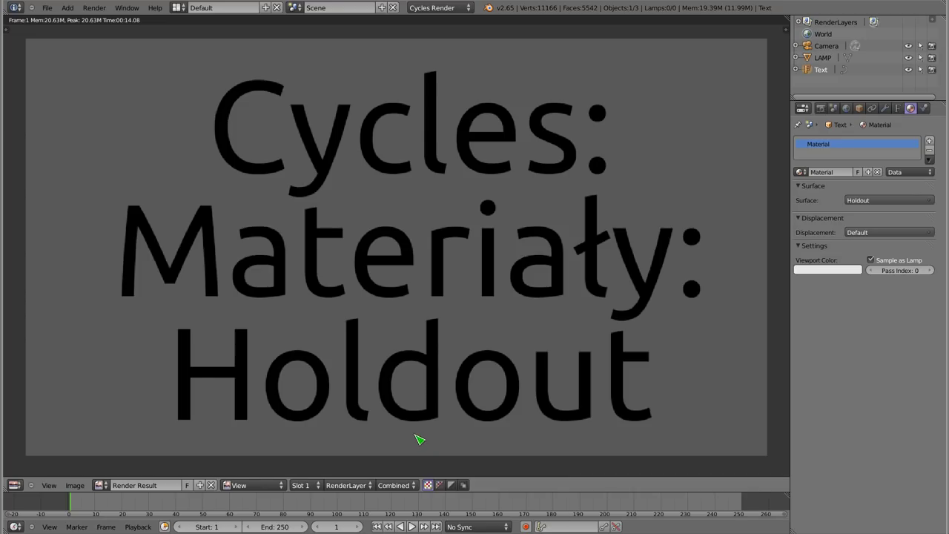
left_click(440, 485)
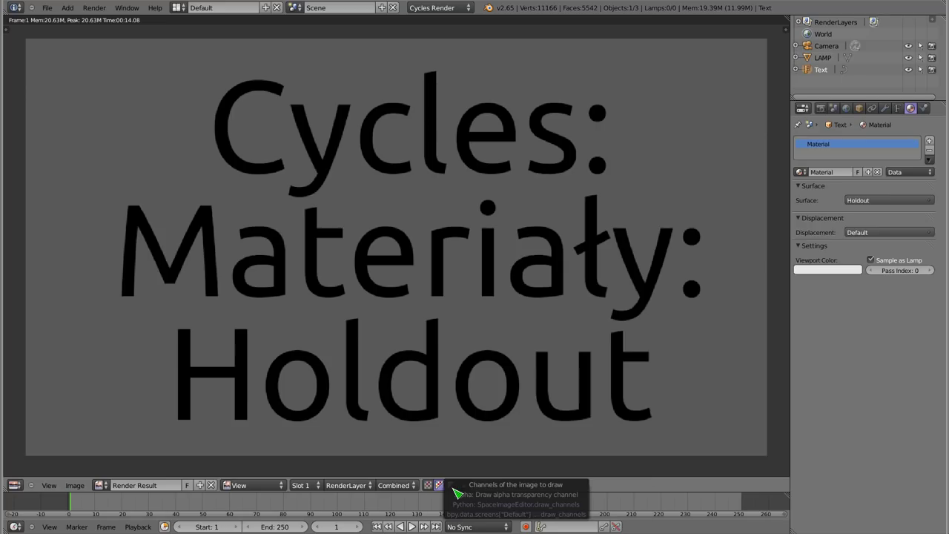
left_click(452, 486)
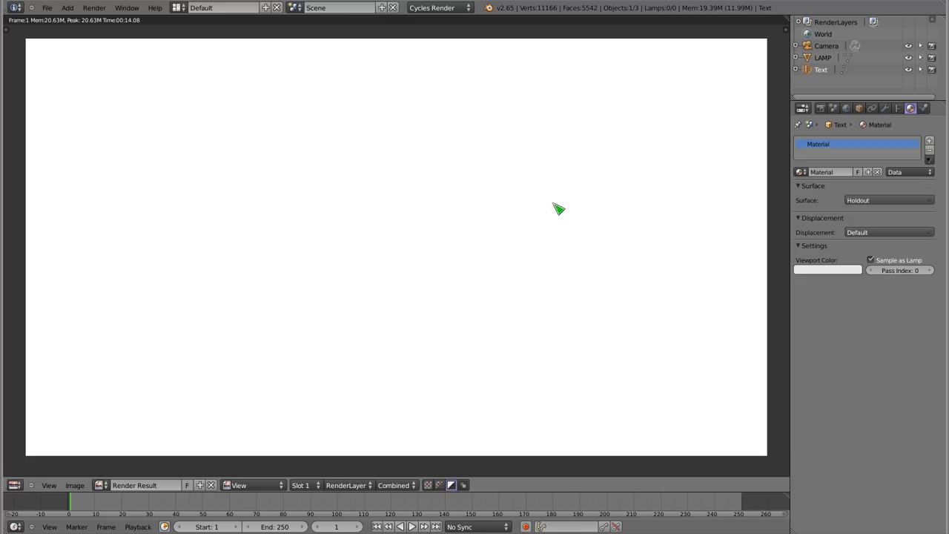
Sample the all-white alpha image, then return the render display to colour
left_click_drag(488, 289, 234, 238)
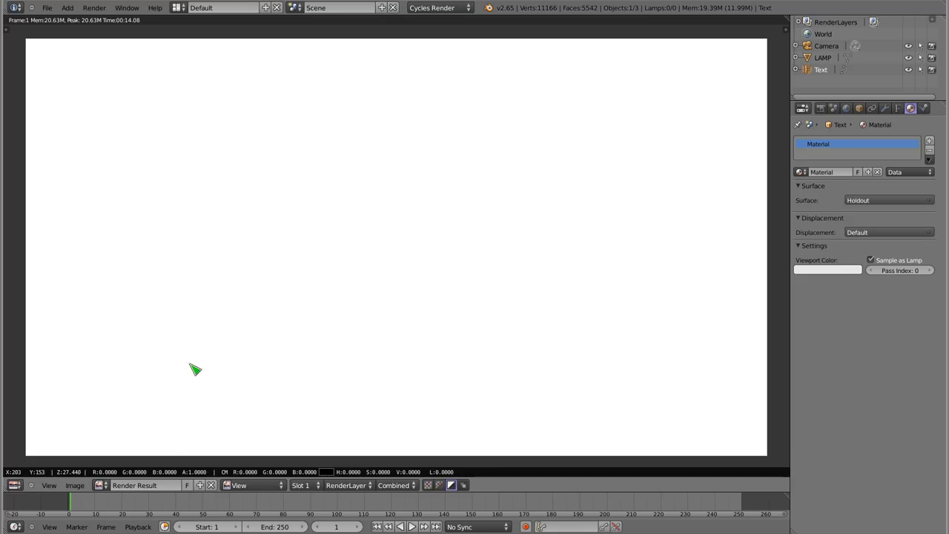
left_click_drag(234, 237, 203, 447)
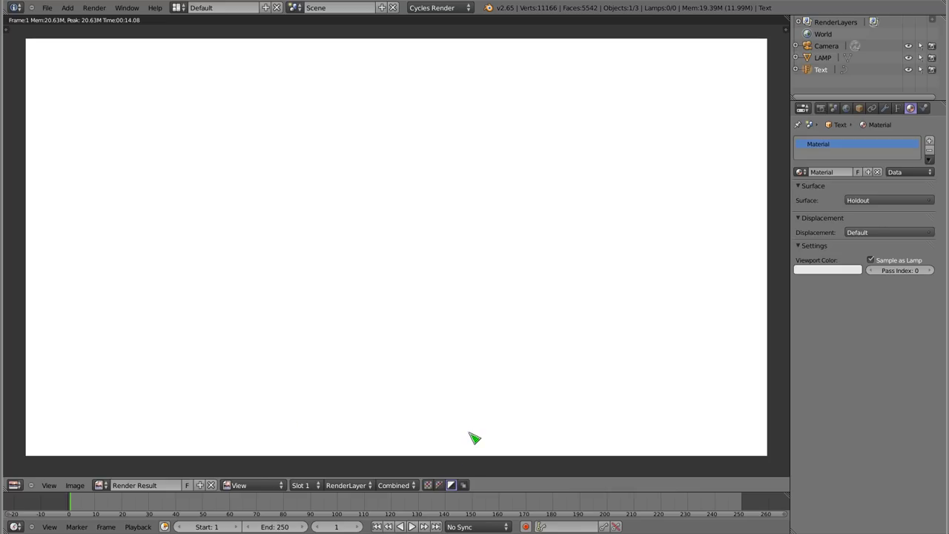
left_click(427, 484)
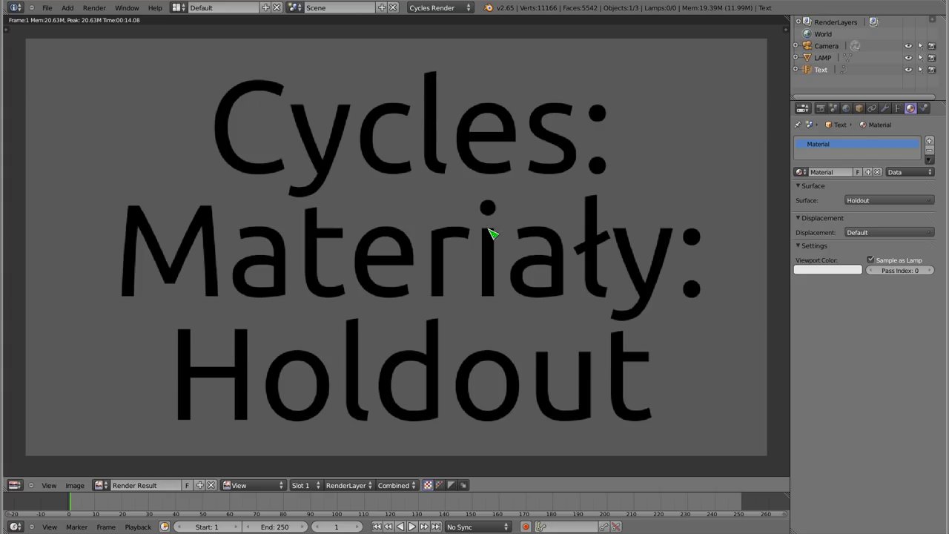
left_click(821, 109)
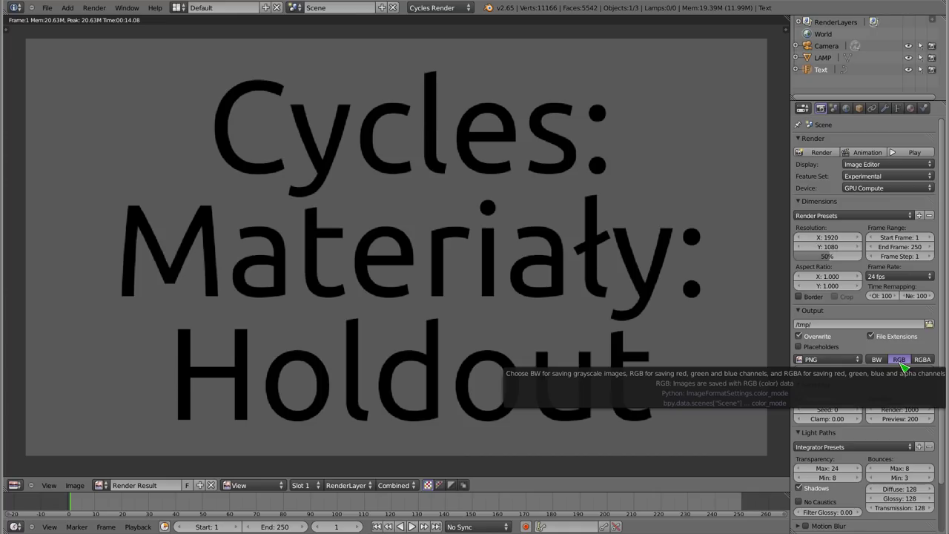
Set PNG output to RGBA, re-render briefly, and view the still-white alpha channel
left_click(926, 359)
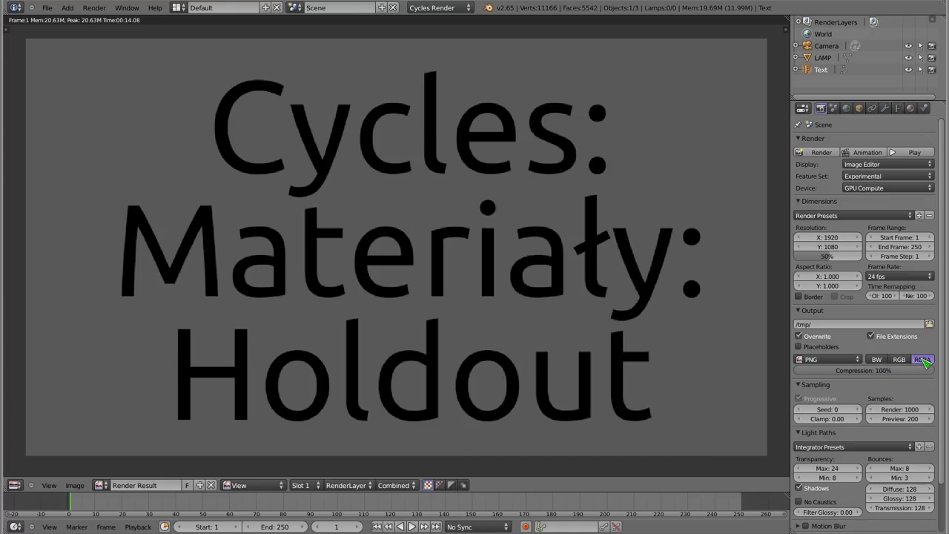
key("F12")
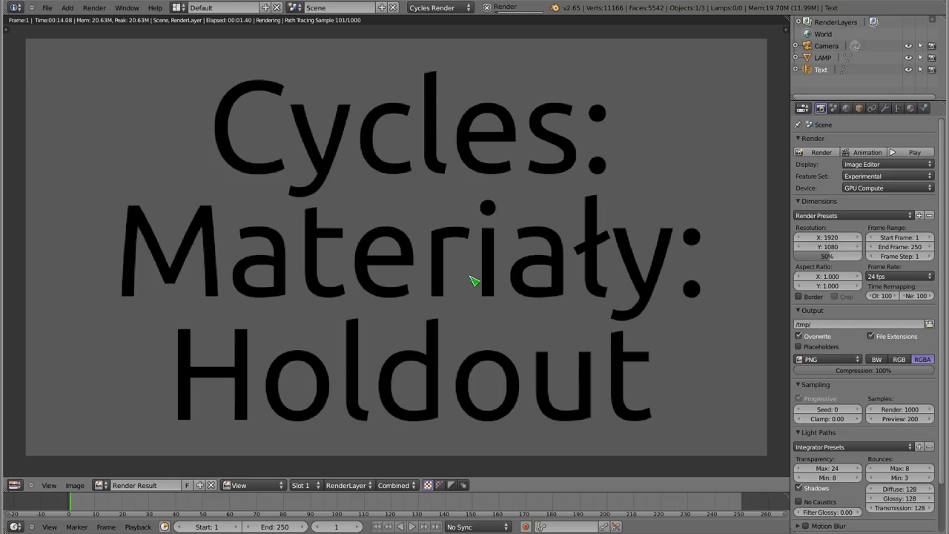
key("Escape")
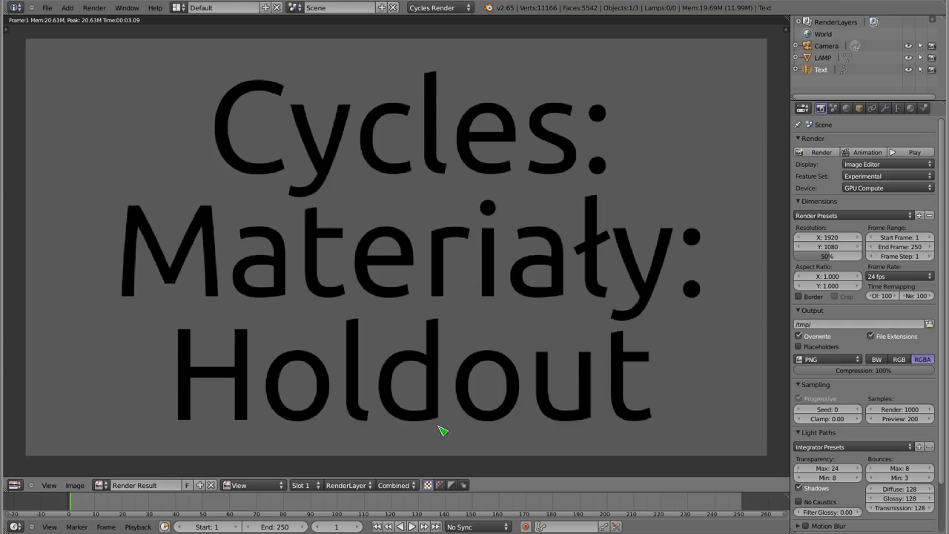
left_click(452, 485)
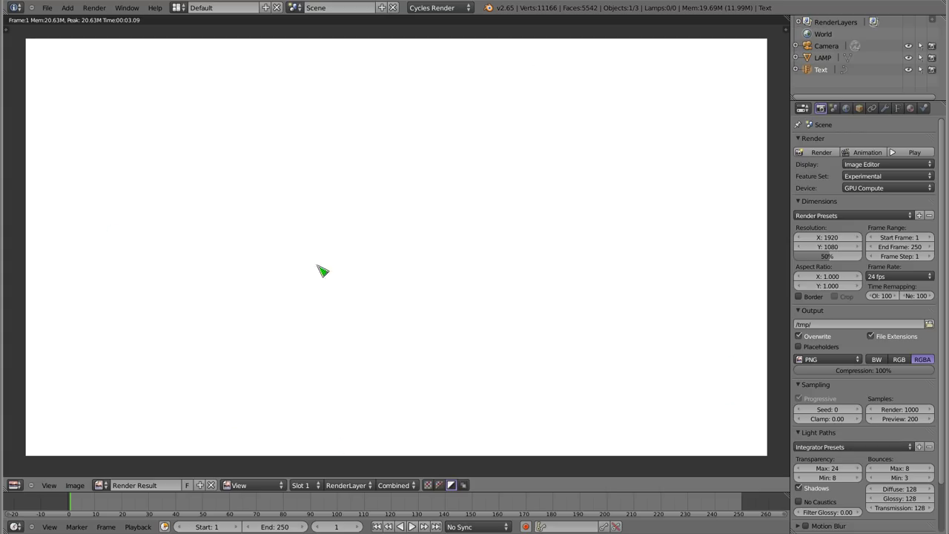
Expand the Film panel in Render properties and enable Transparent
scroll(838, 252, "down", 2)
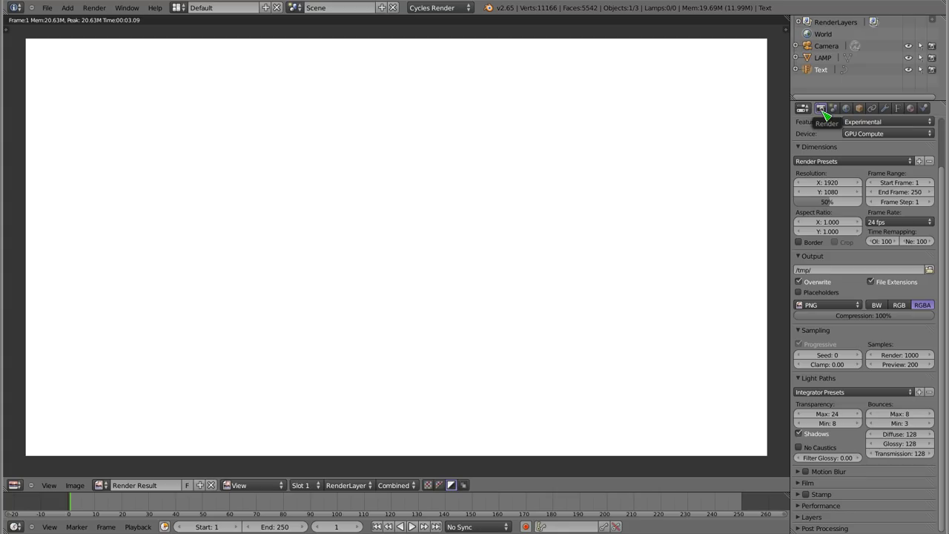
left_click(803, 483)
scroll(823, 482, "down", 1)
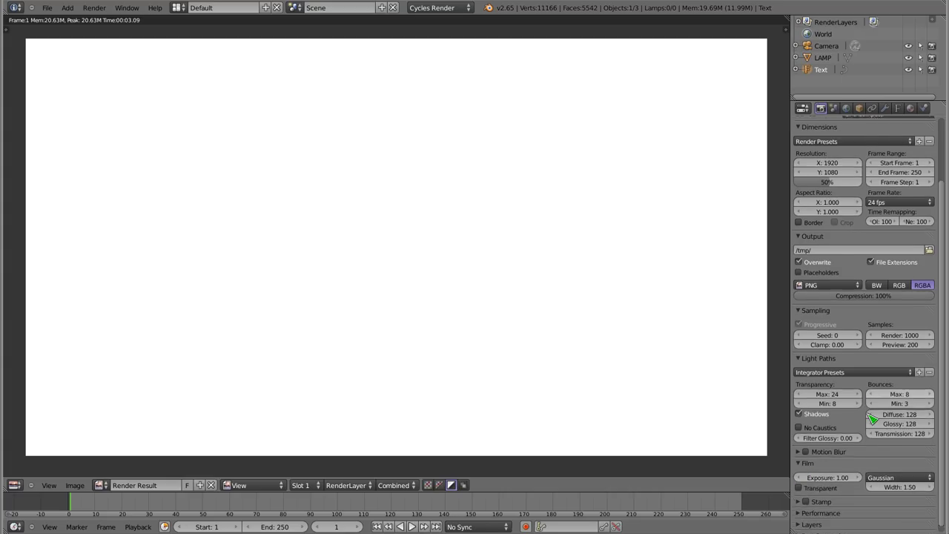
scroll(830, 480, "down", 1)
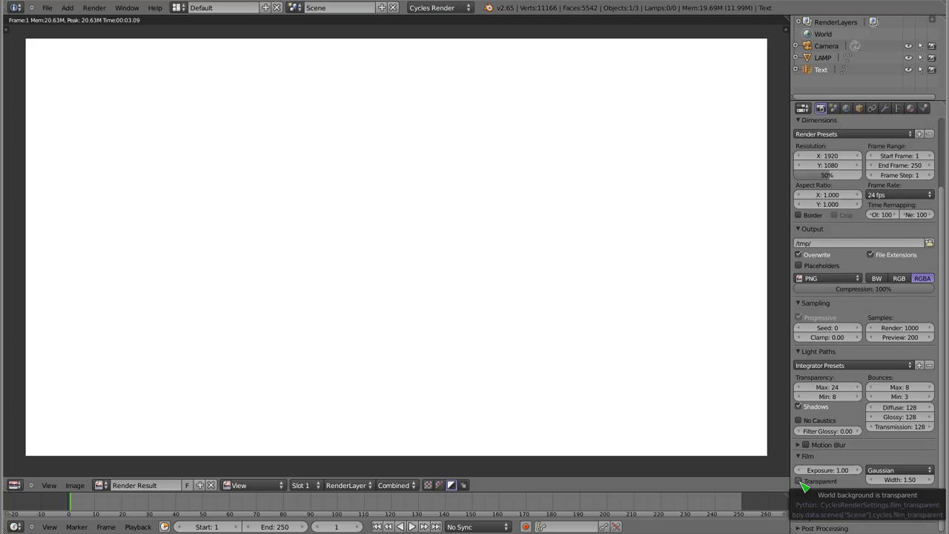
left_click(801, 482)
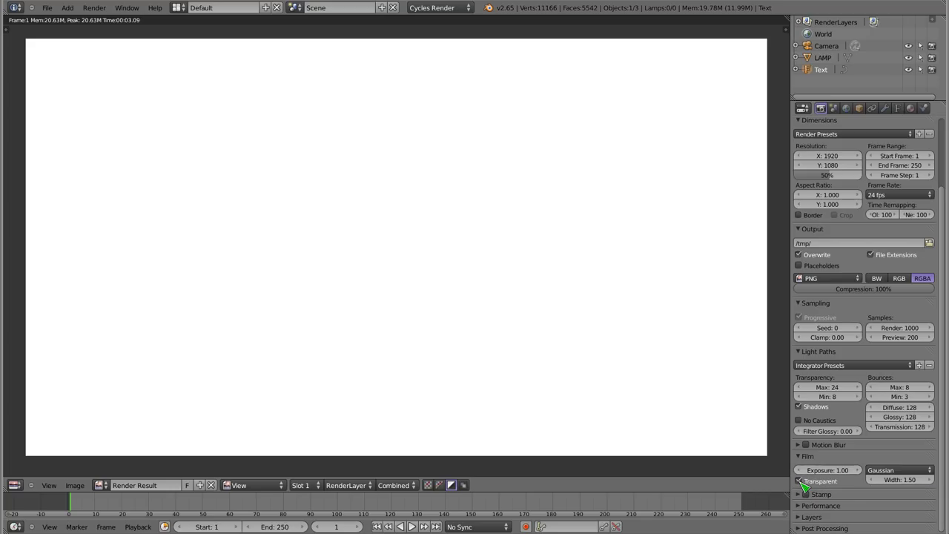
Test-render, confirm the result is fully transparent on the checkerboard, then return to 3D view
key("F12")
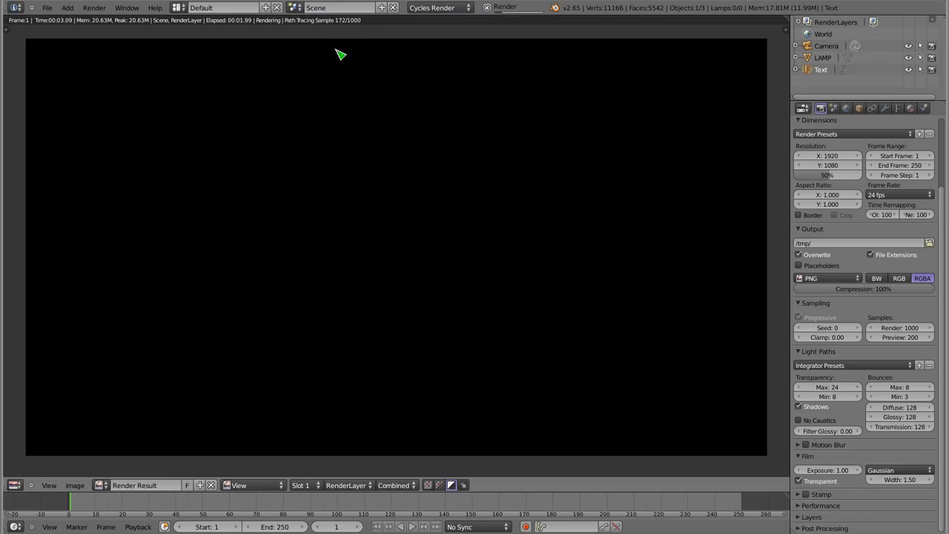
key("Escape")
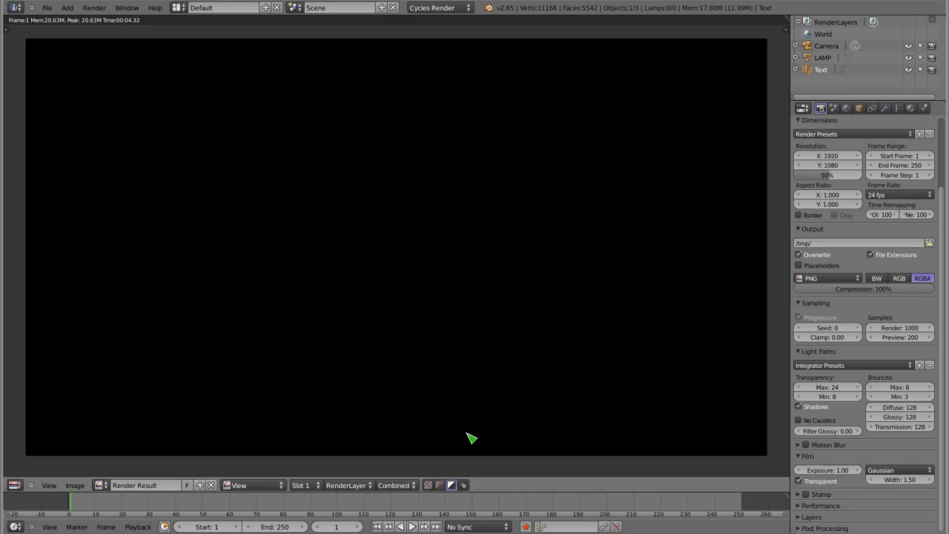
mouse_move(366, 396)
left_mouse_down()
mouse_move(205, 386)
mouse_move(206, 271)
mouse_move(210, 299)
left_mouse_up()
left_click(428, 485)
left_click(440, 486)
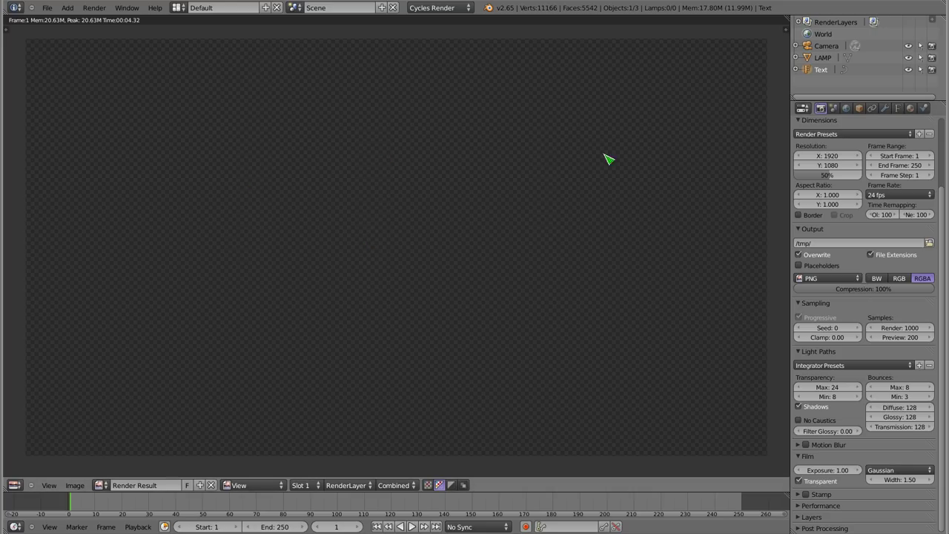
key("Escape")
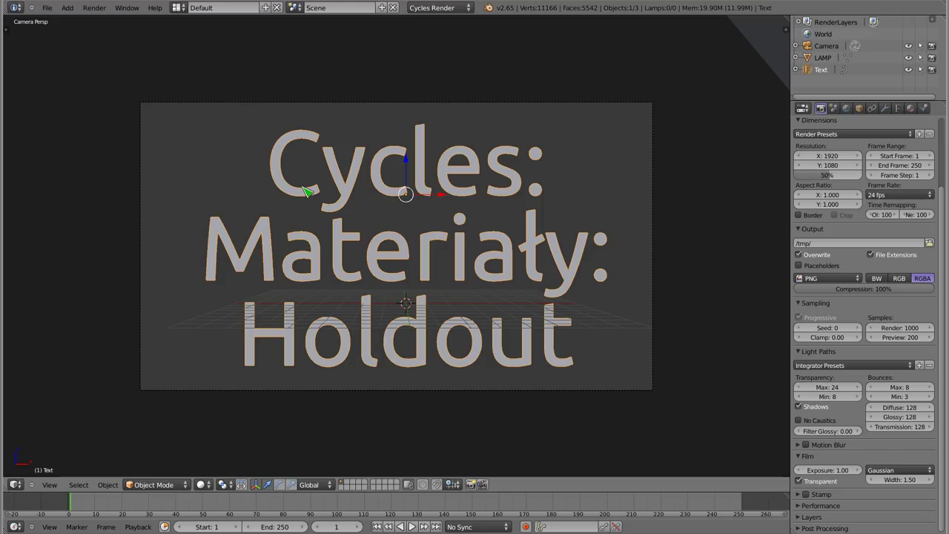
Add a cube, raise it into the lettering, and adjust its position with a preview render
key("shift+a")
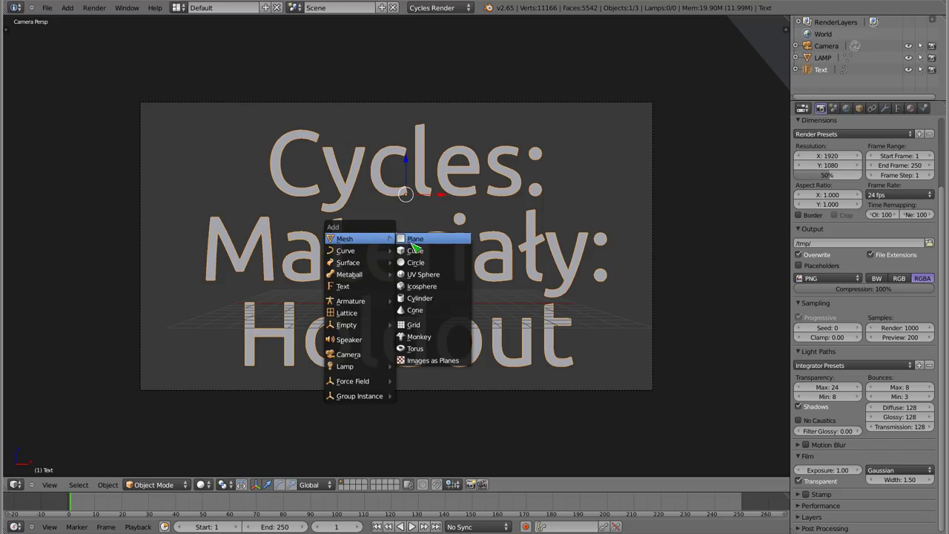
left_click(426, 254)
left_click_drag(406, 286, 408, 250)
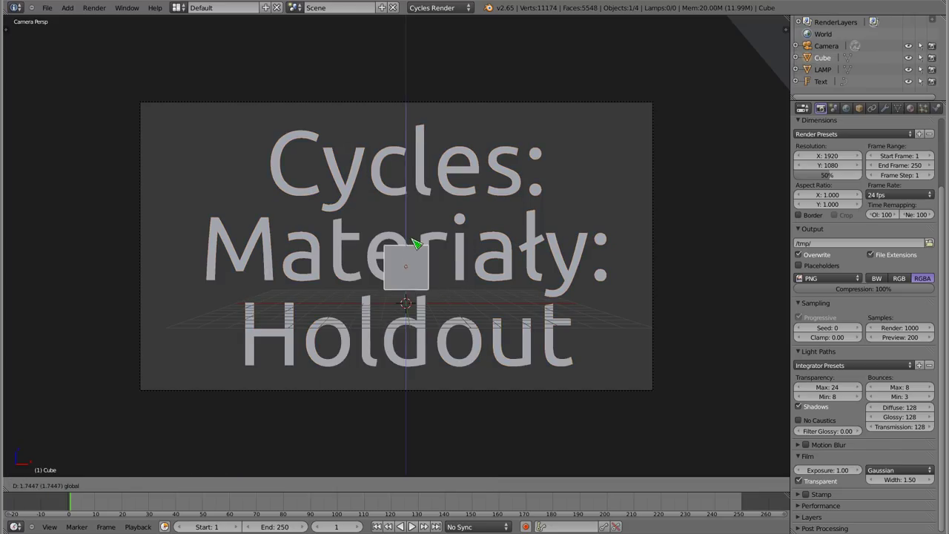
key("F12")
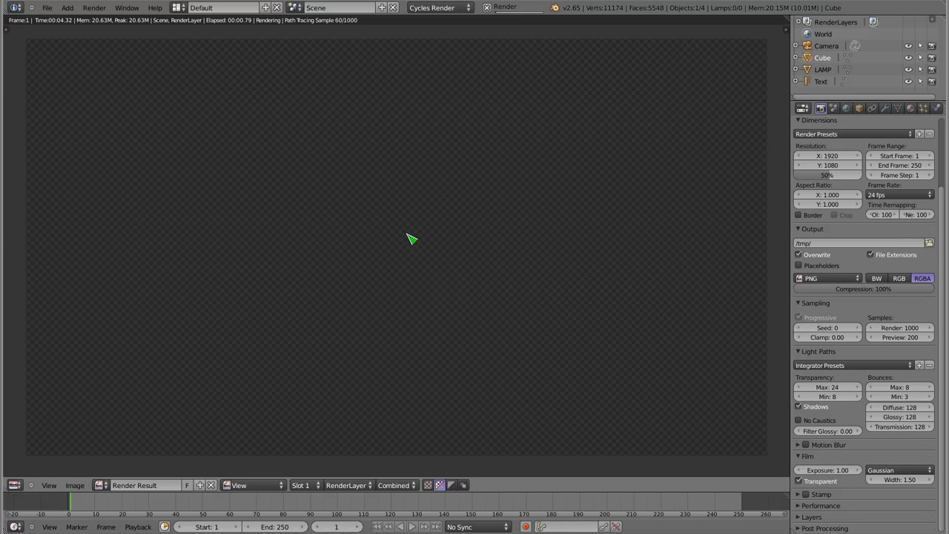
middle_click_drag(413, 274, 423, 266)
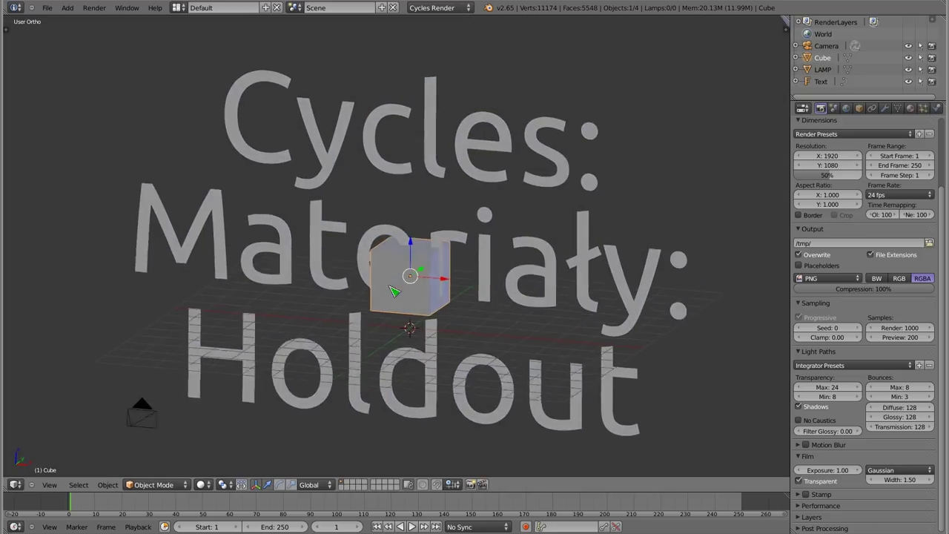
left_click_drag(443, 269, 430, 265)
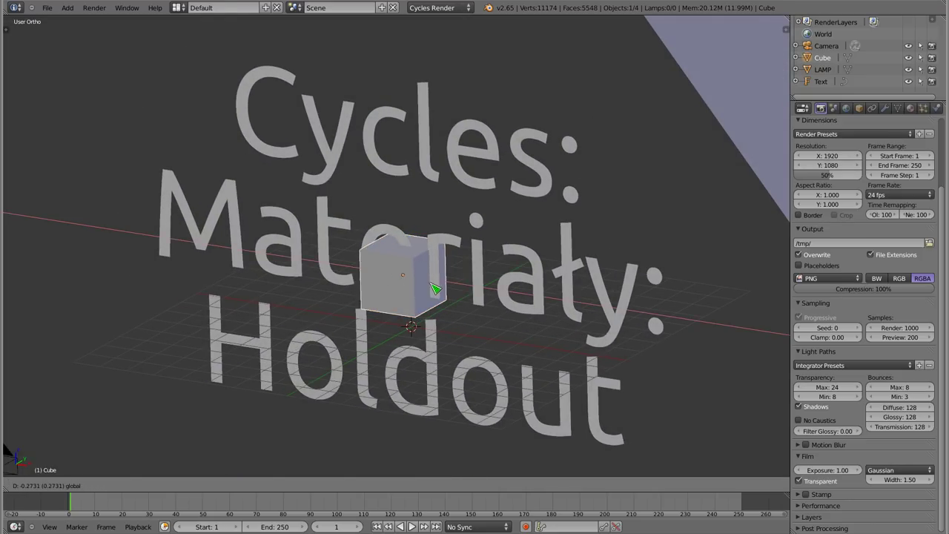
Render from the camera, showing the Holdout text cutting holes into the cube
scroll(430, 266, "up", 5)
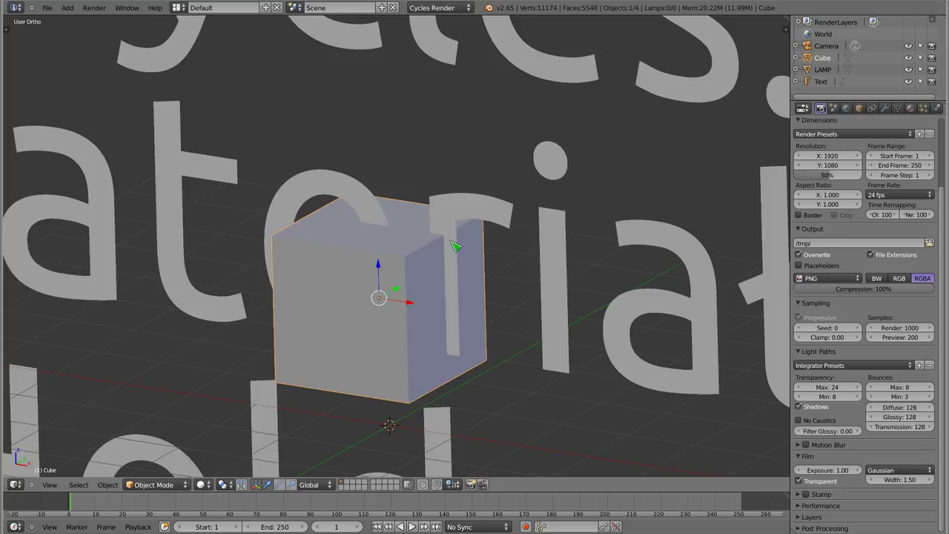
scroll(455, 245, "down", 5)
key("KP_0")
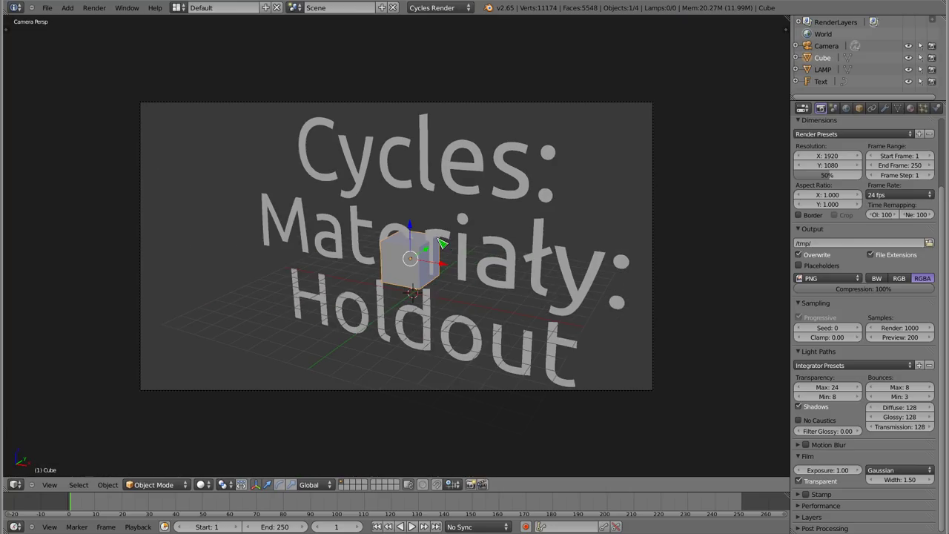
key("F12")
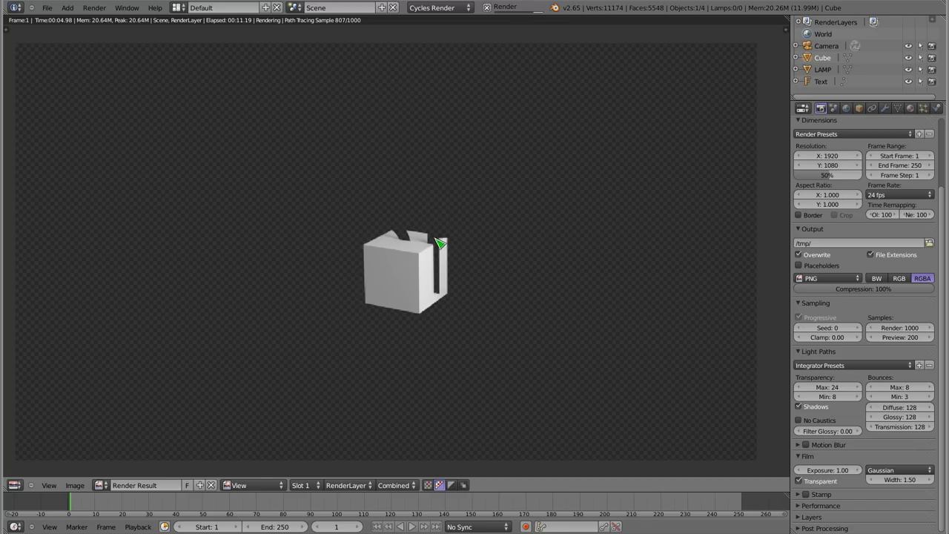
scroll(440, 243, "up", 5)
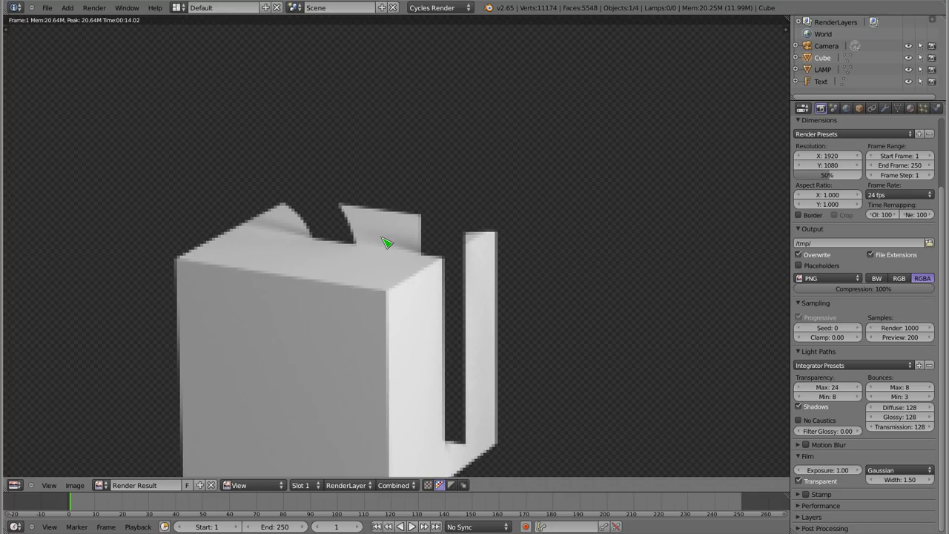
Return to the camera view and switch the viewport to Rendered shading for a live Cycles preview
key("Escape")
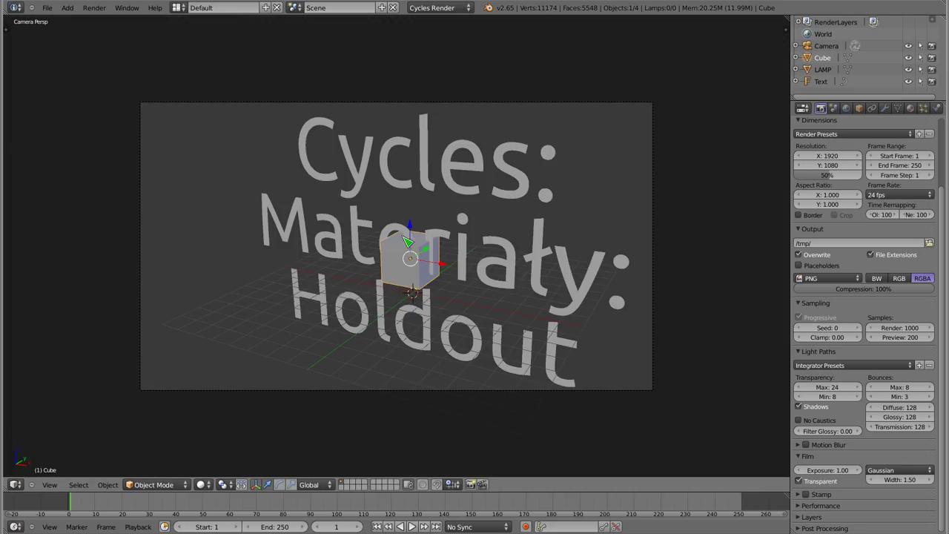
left_click(201, 484)
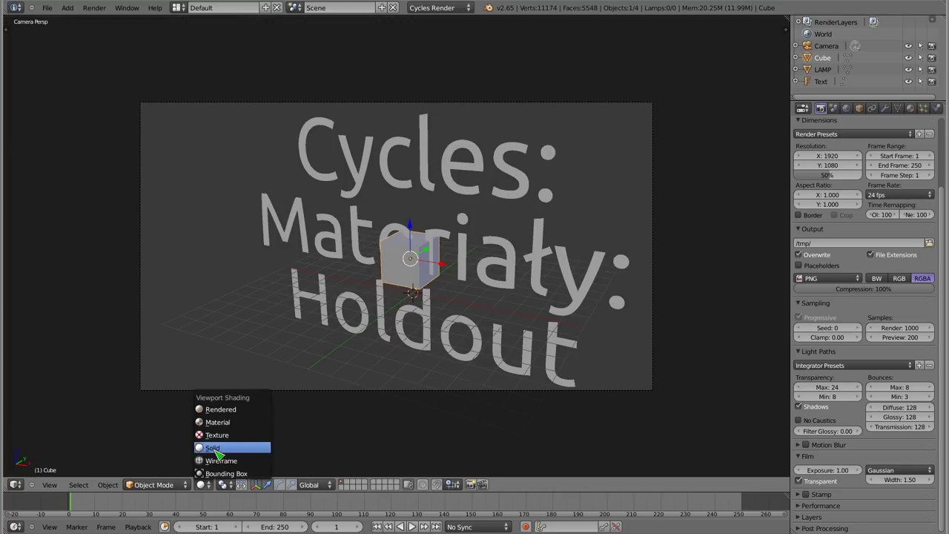
left_click(219, 410)
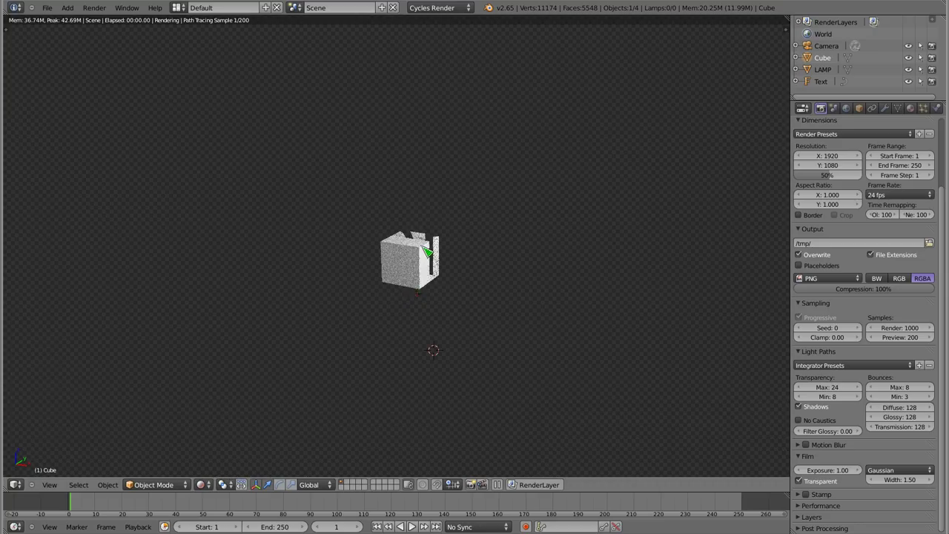
scroll(444, 247, "up", 3)
scroll(454, 250, "up", 3)
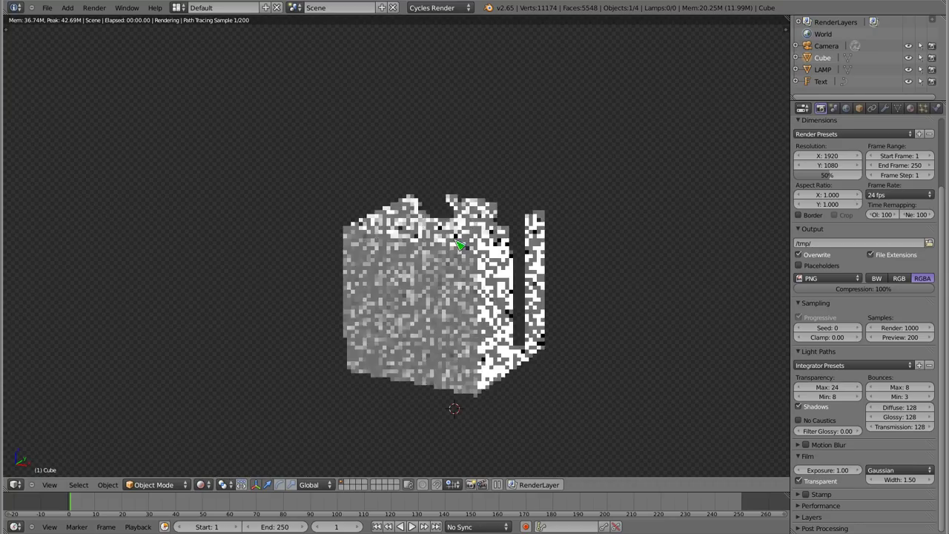
Turn off Shadow ray visibility for the Text object
right_click(516, 219)
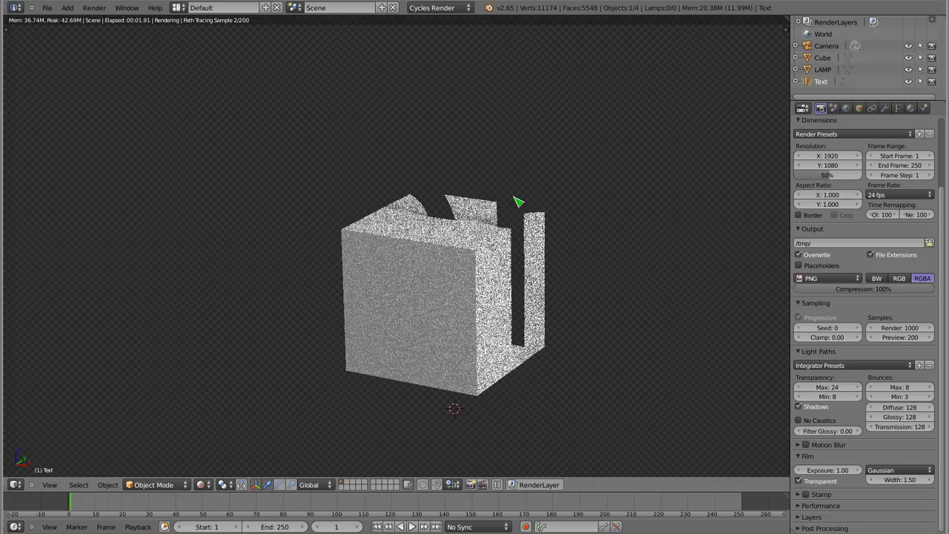
left_click(859, 109)
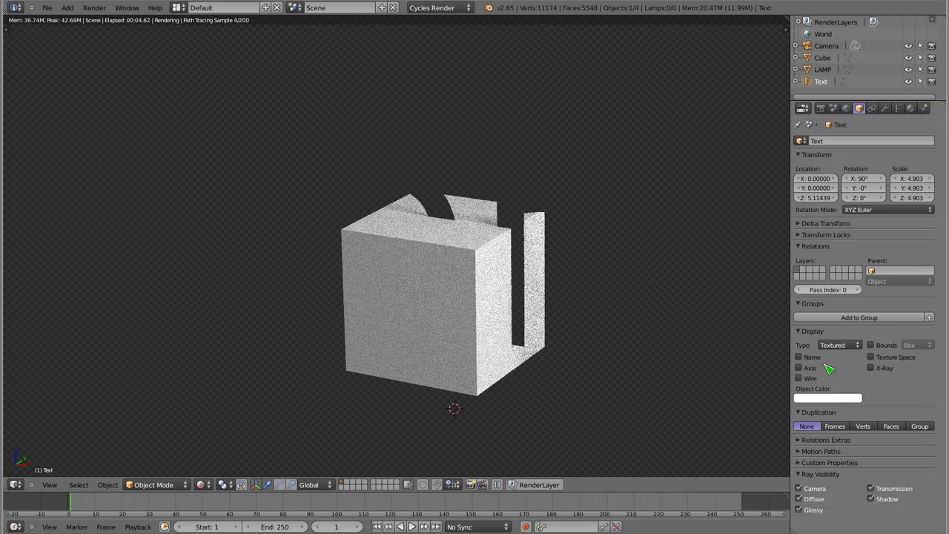
left_click(872, 499)
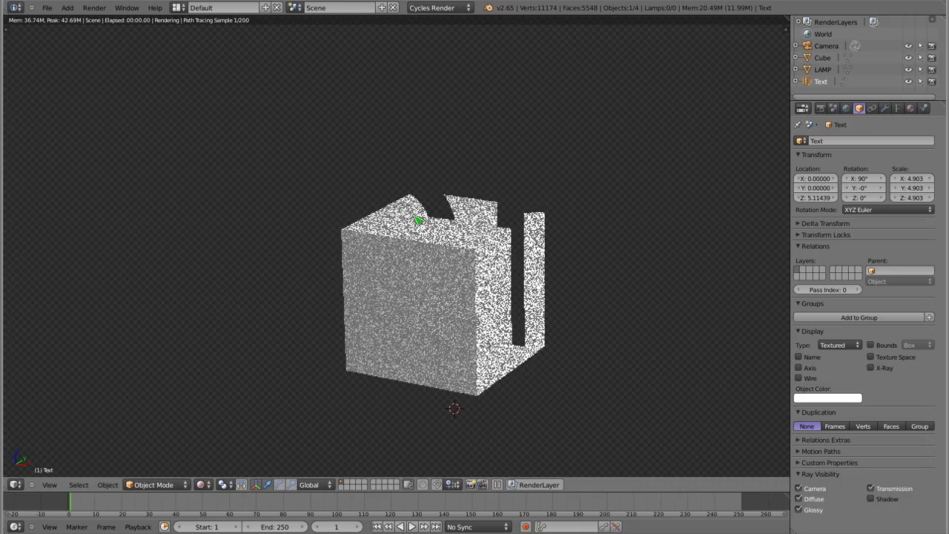